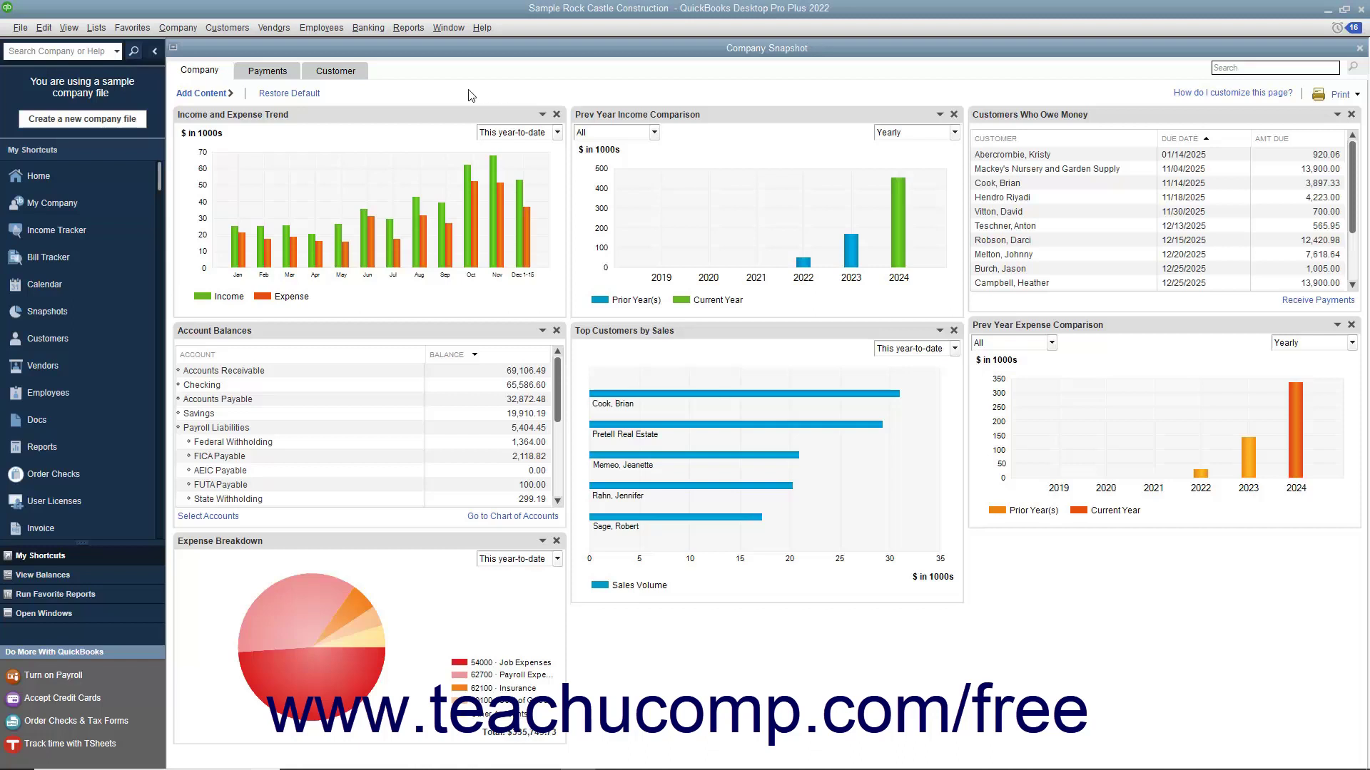
# Keep the Income and Expense Trend chart at year-to-date, then open Company Snapshot from Reports.
pyautogui.click(556, 136)
pyautogui.click(556, 136)
pyautogui.click(406, 28)
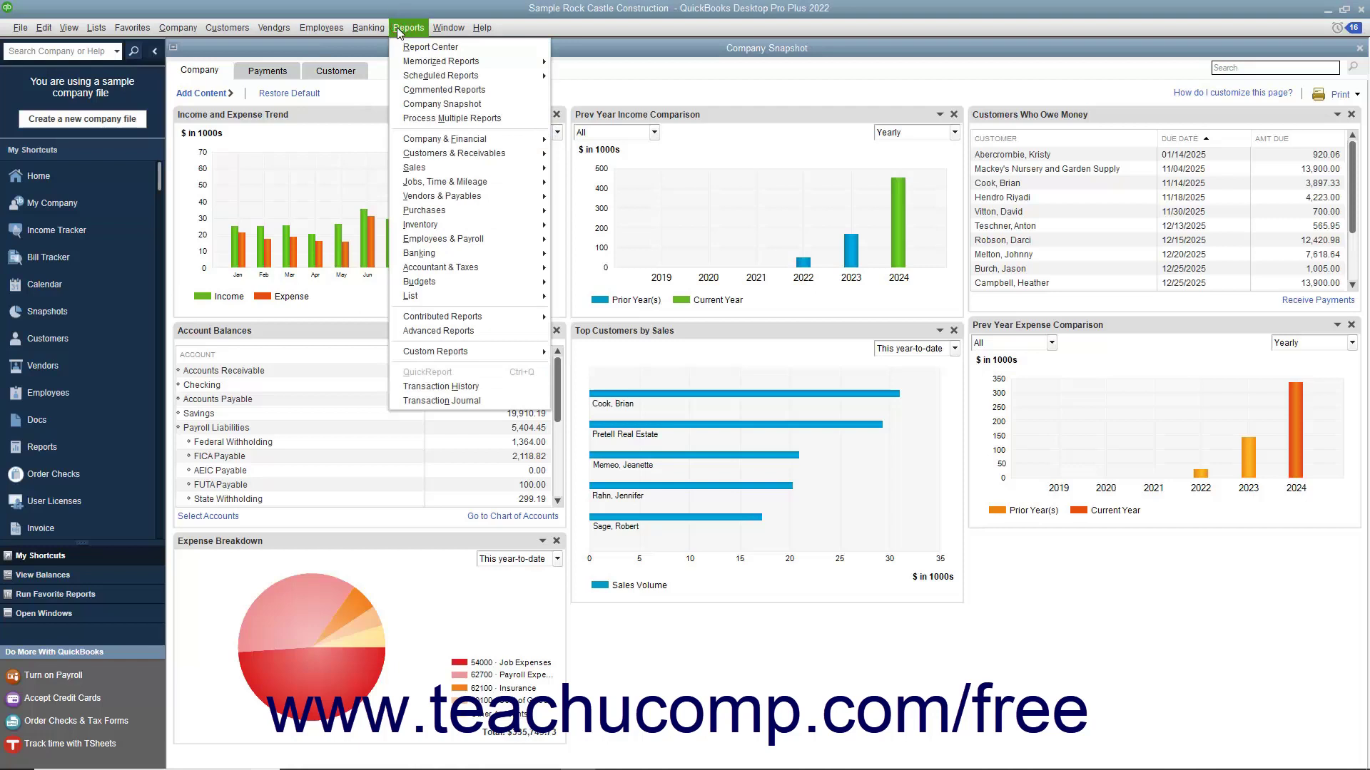
pyautogui.click(421, 105)
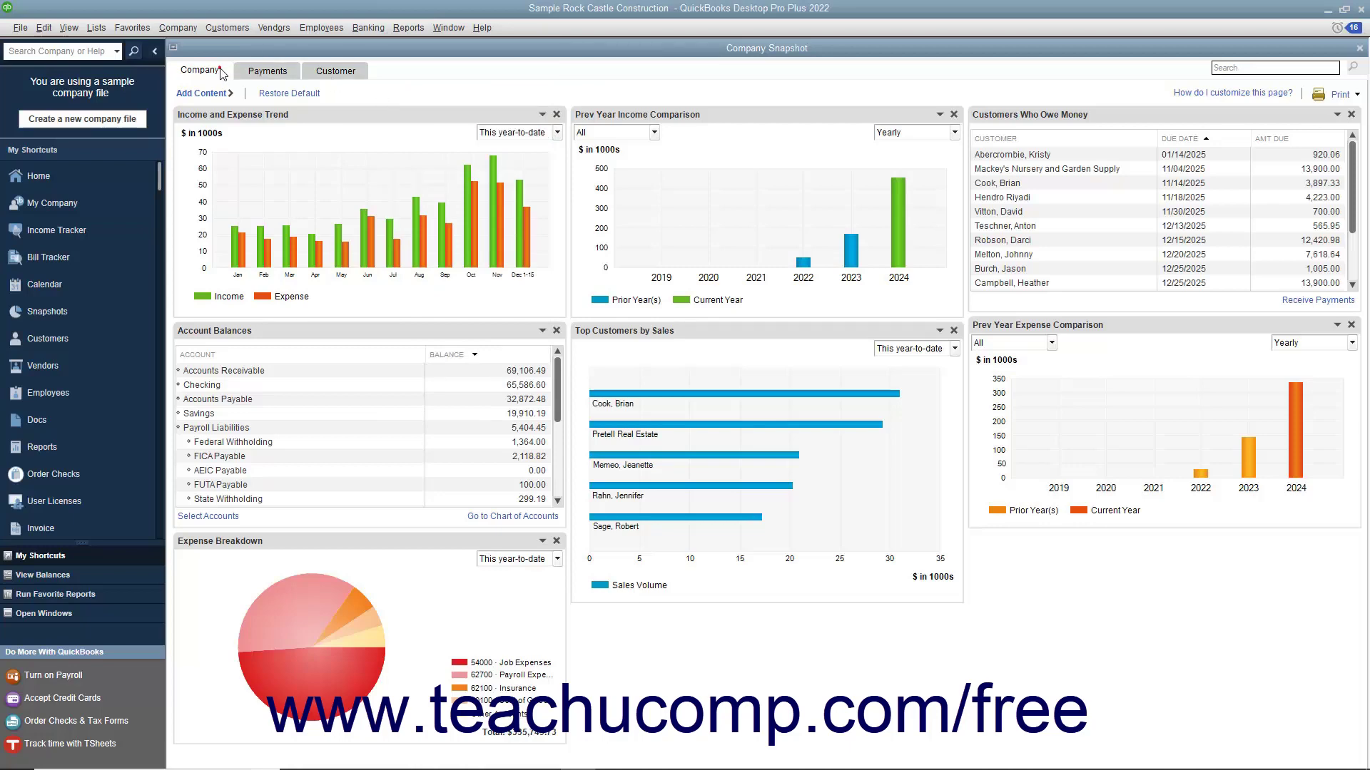
pyautogui.click(262, 74)
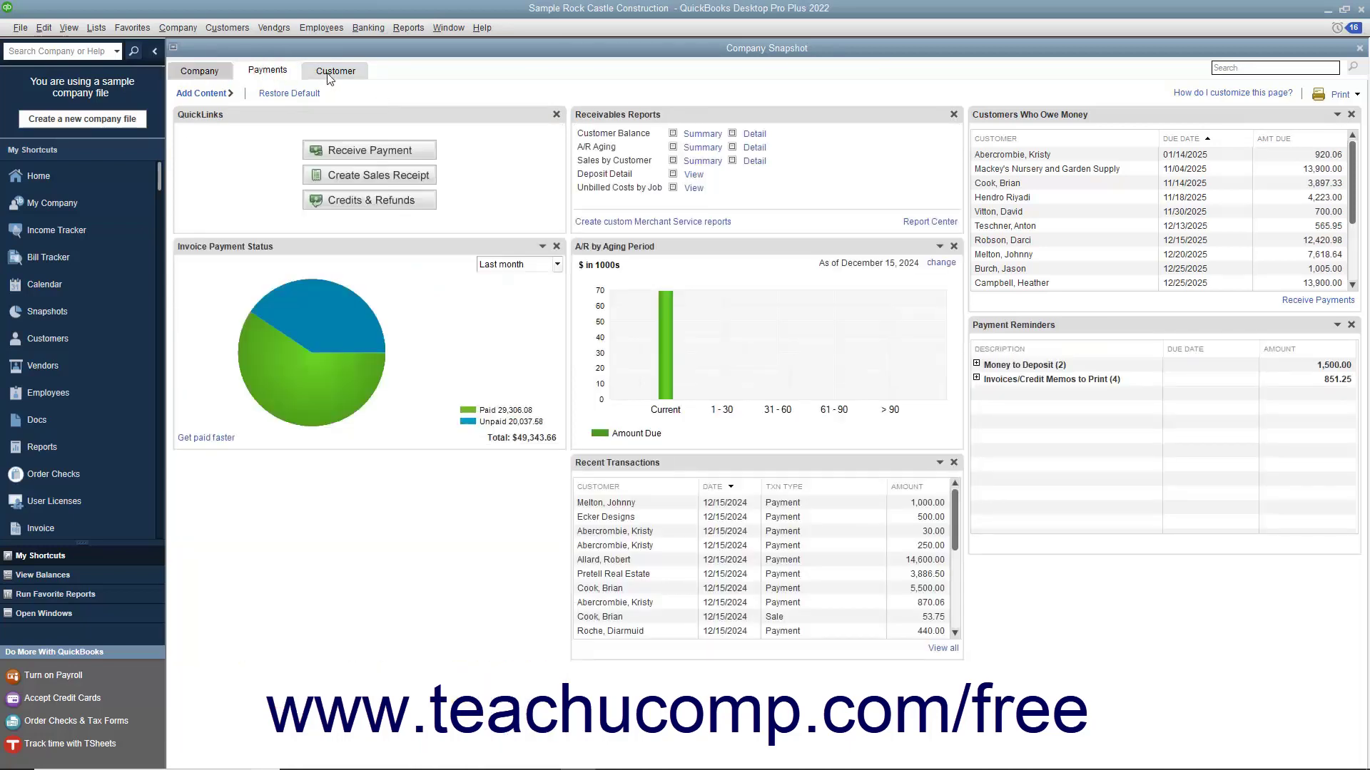
pyautogui.click(328, 76)
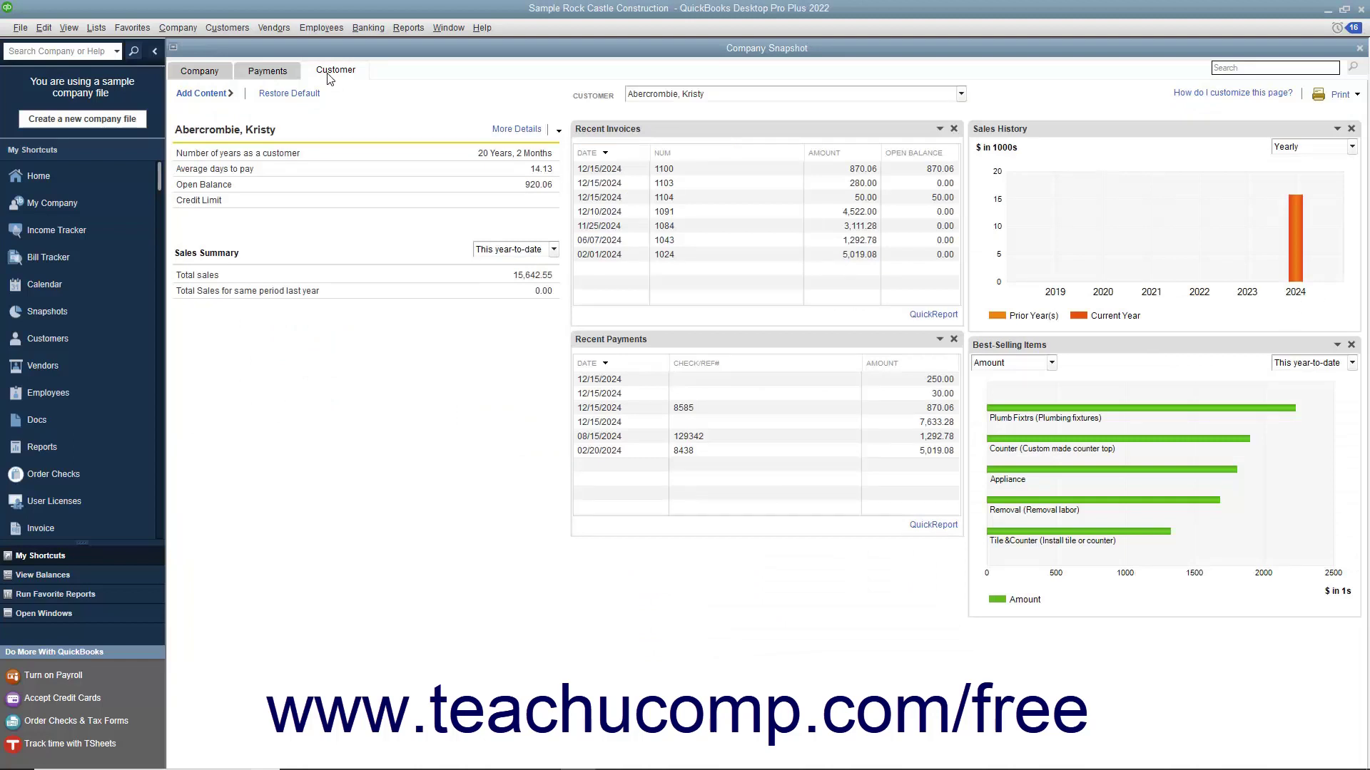
pyautogui.click(267, 72)
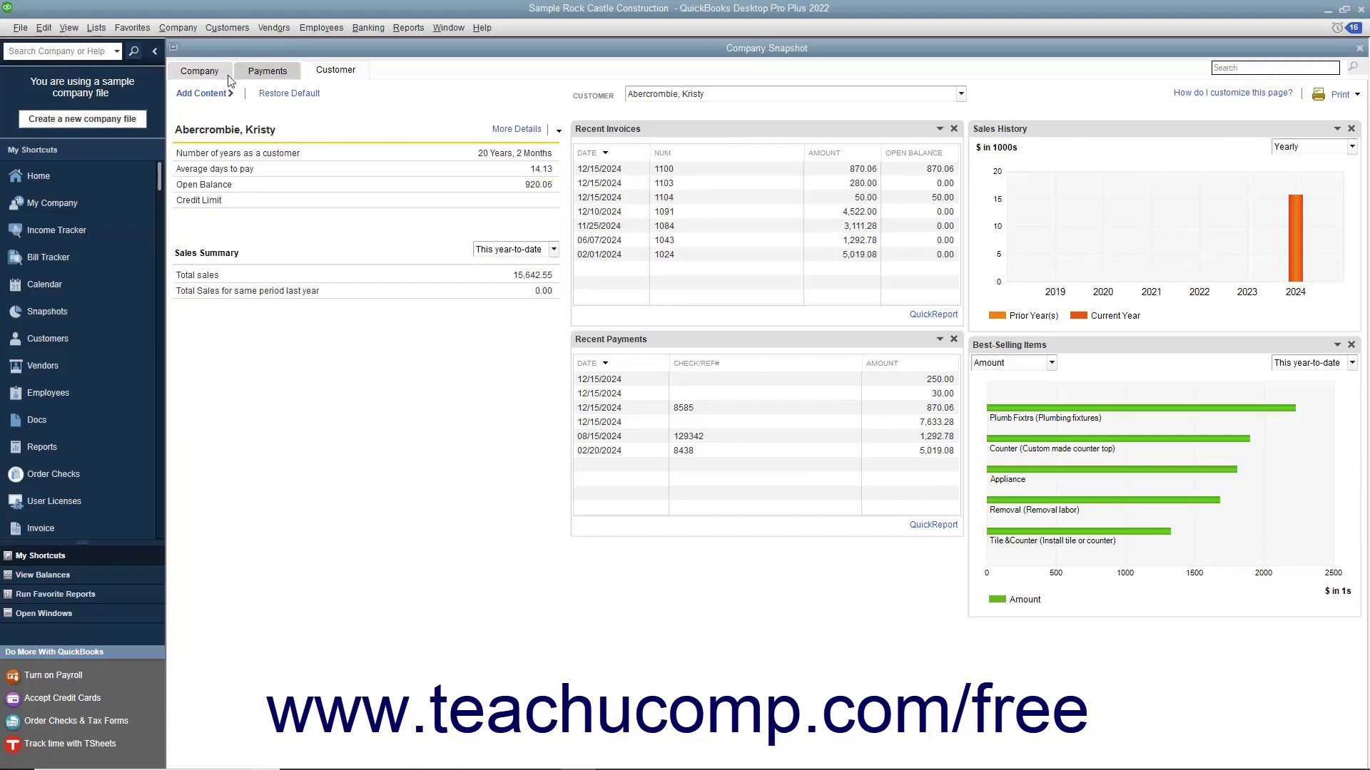
pyautogui.click(267, 71)
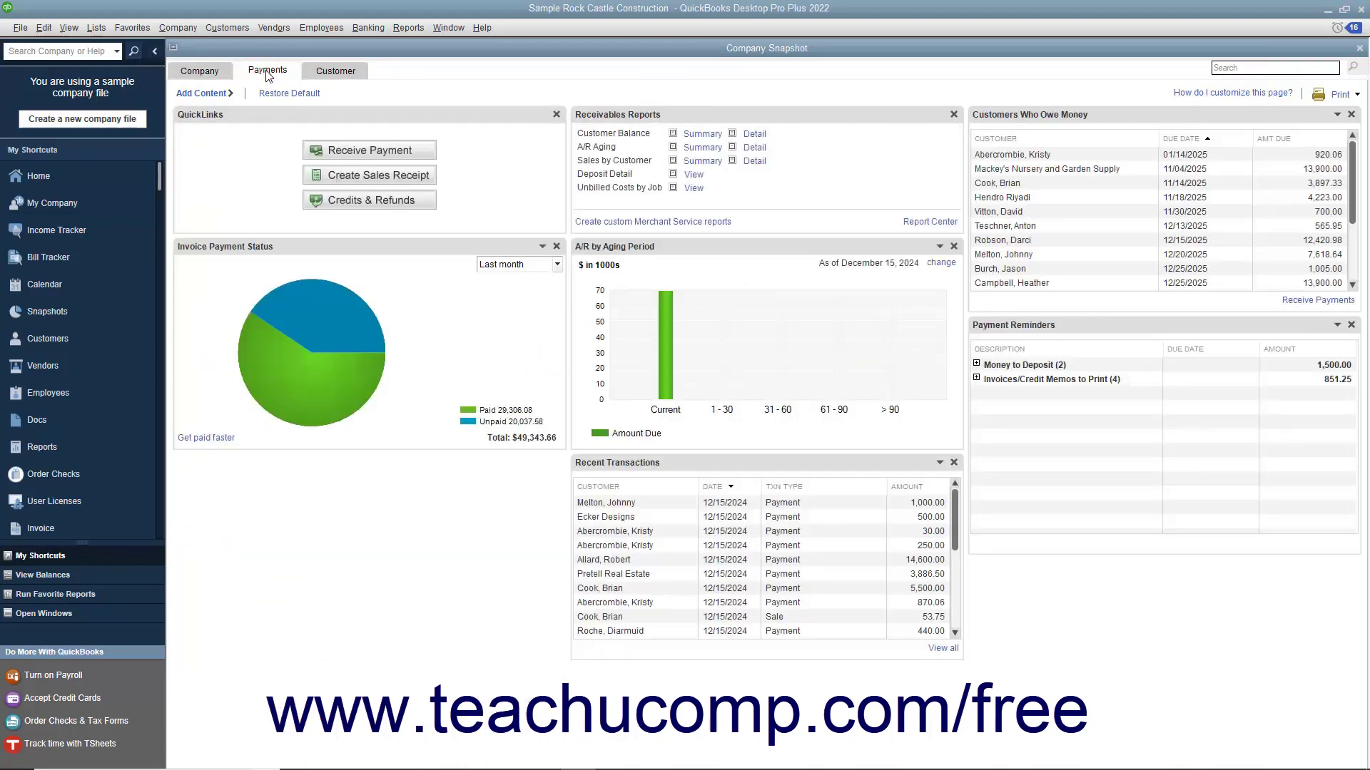
pyautogui.click(318, 73)
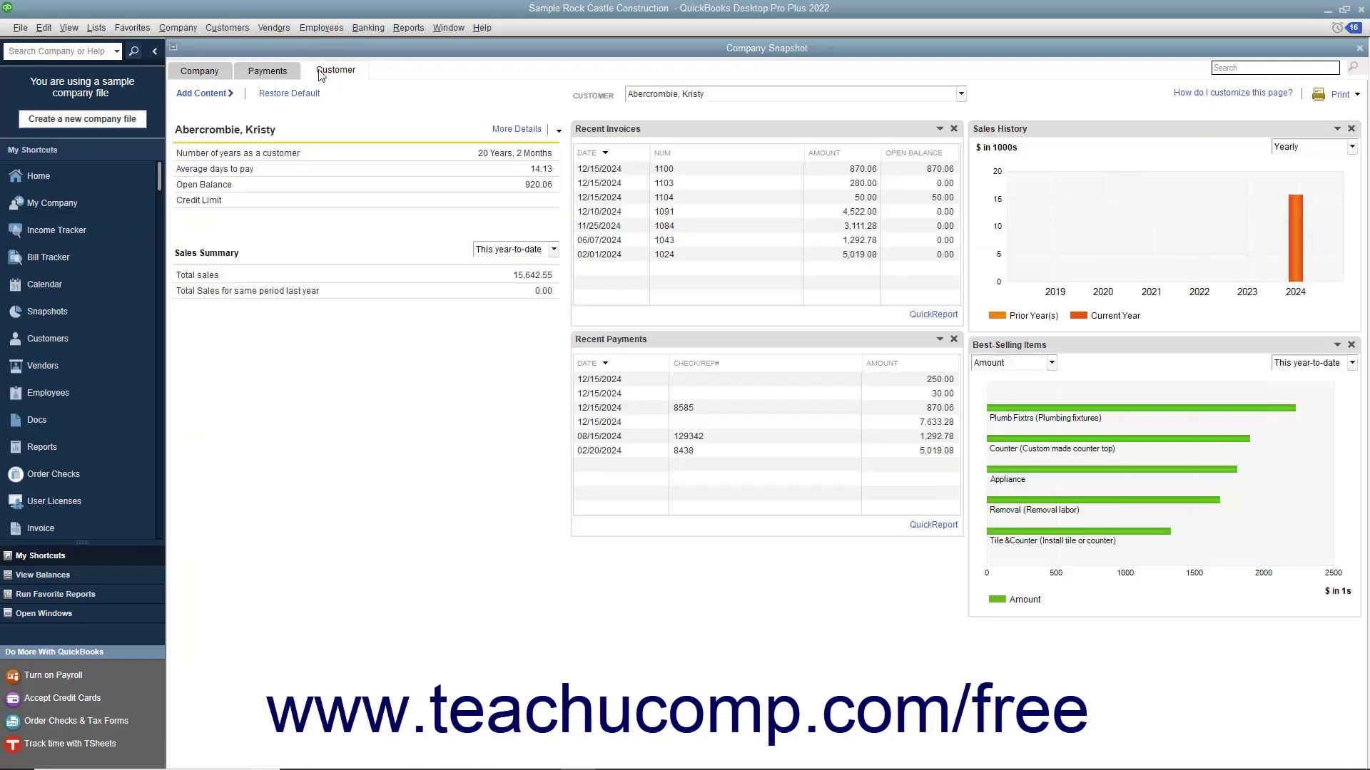
pyautogui.click(961, 94)
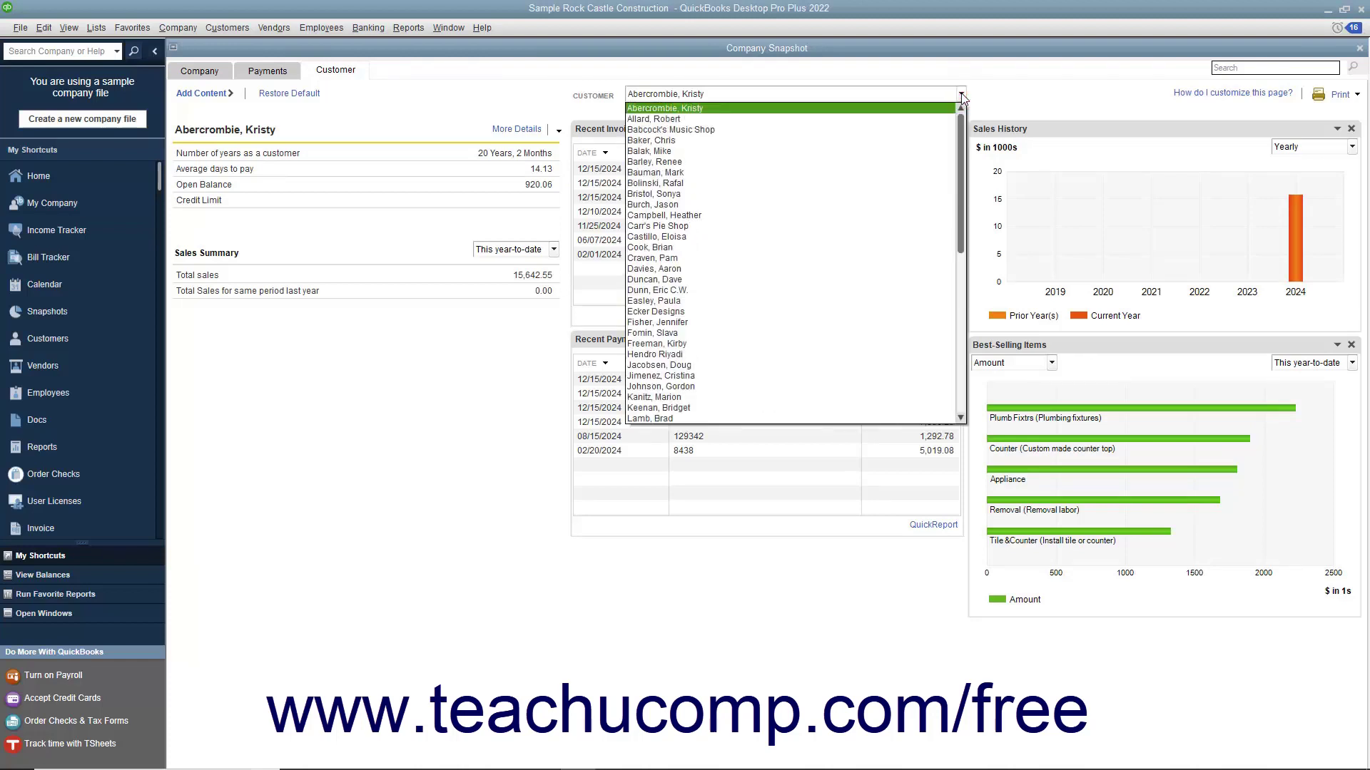
pyautogui.click(961, 95)
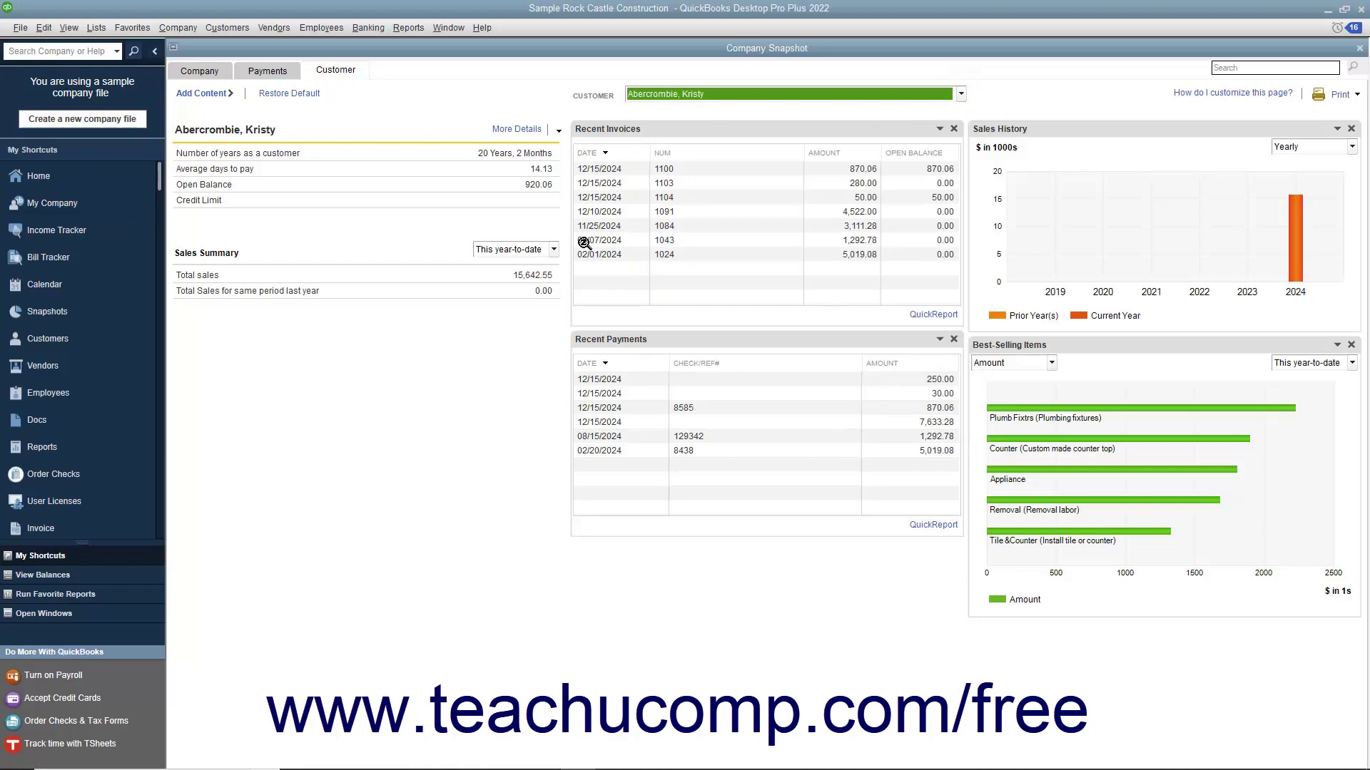
pyautogui.click(206, 73)
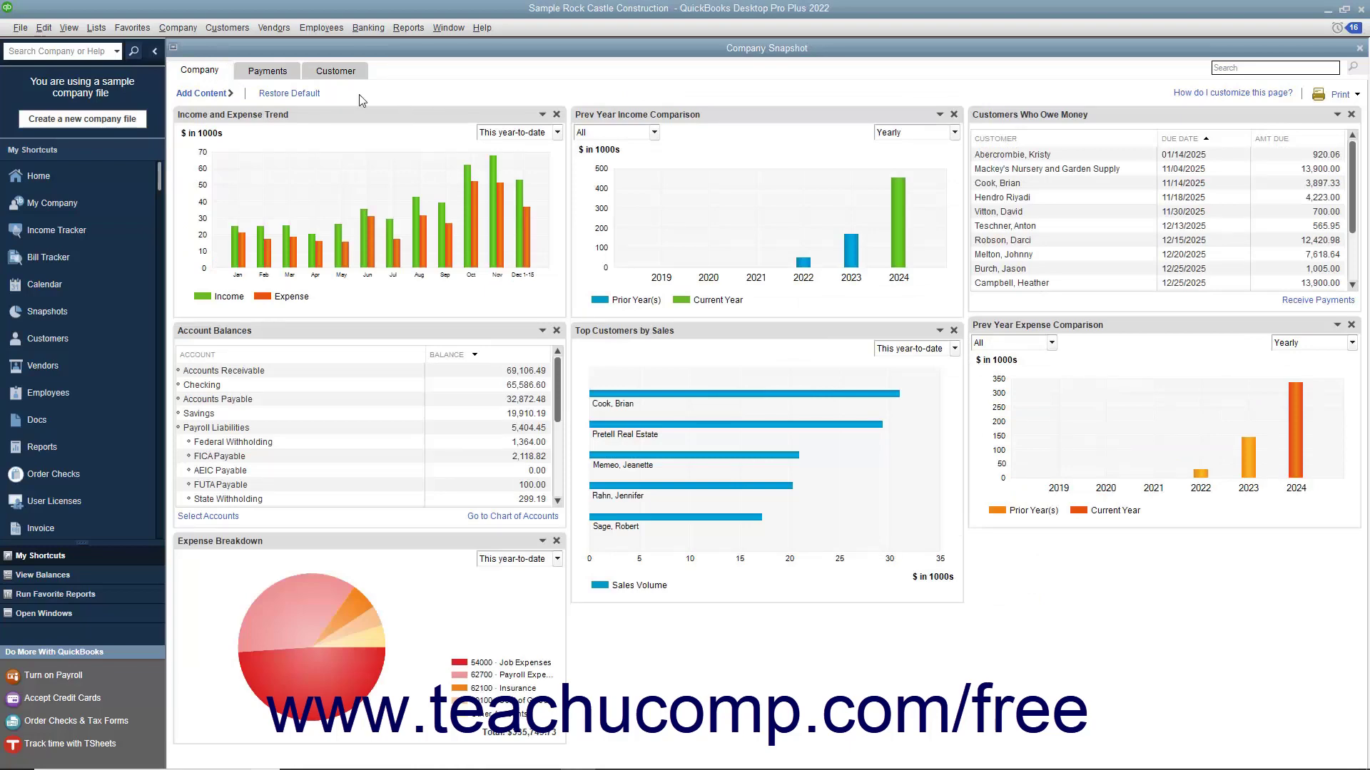
# Add the Income Breakdown pie chart from the Add Content gallery and close the gallery.
pyautogui.click(226, 95)
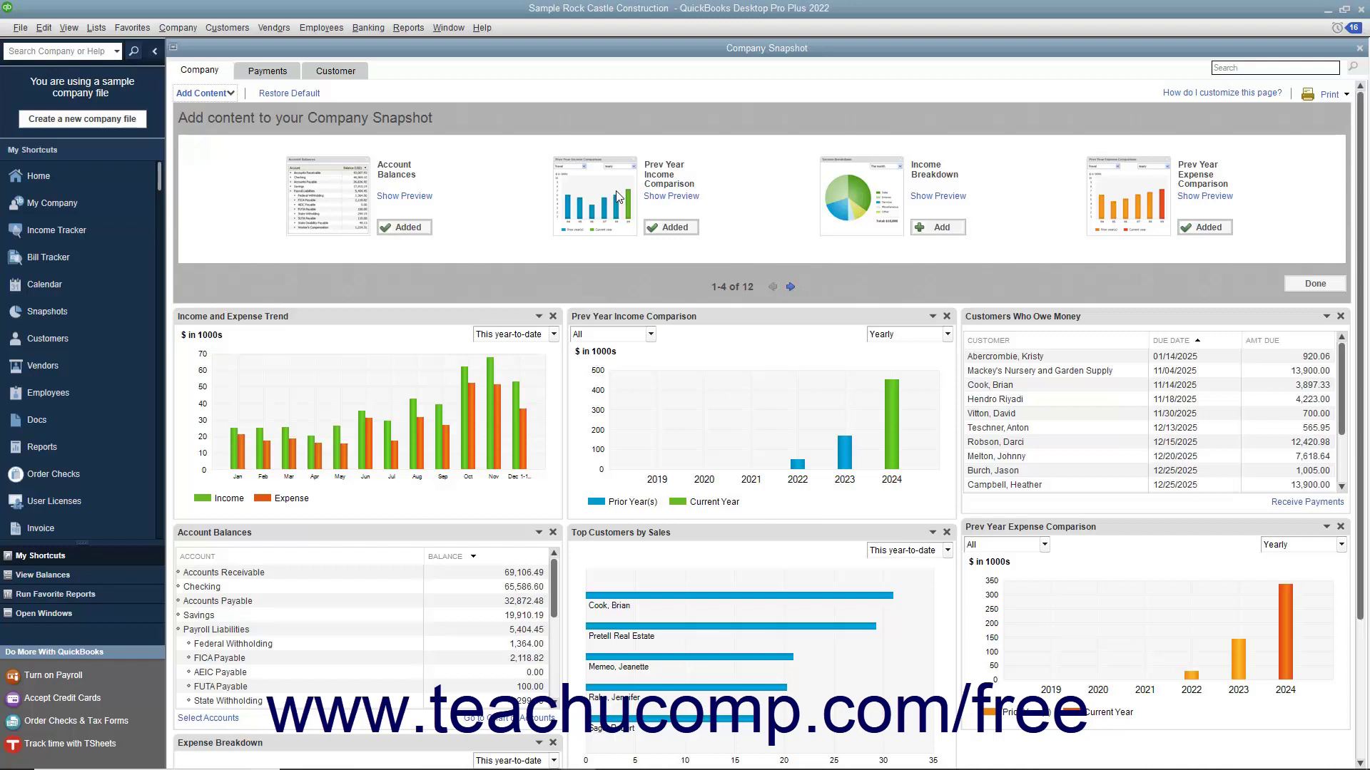
pyautogui.click(790, 286)
pyautogui.click(771, 286)
pyautogui.click(941, 229)
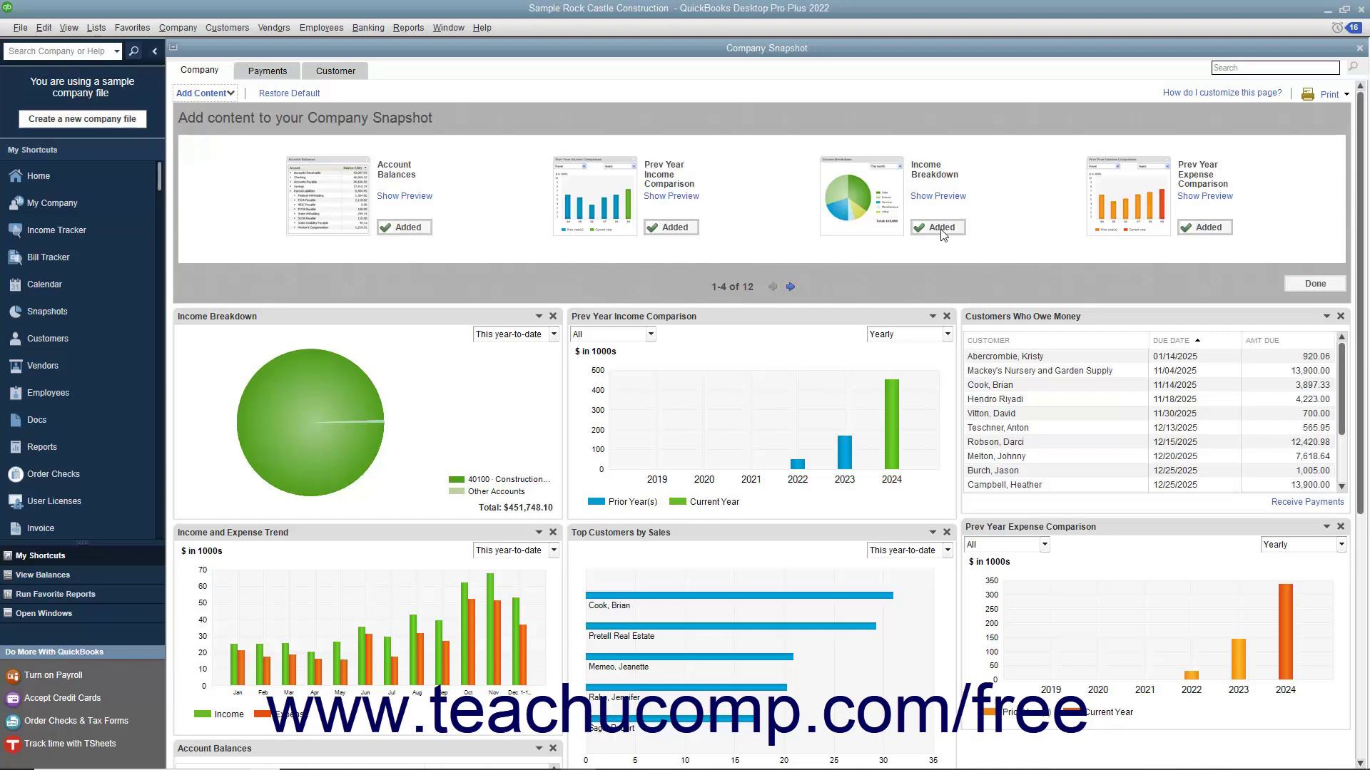
pyautogui.click(1303, 285)
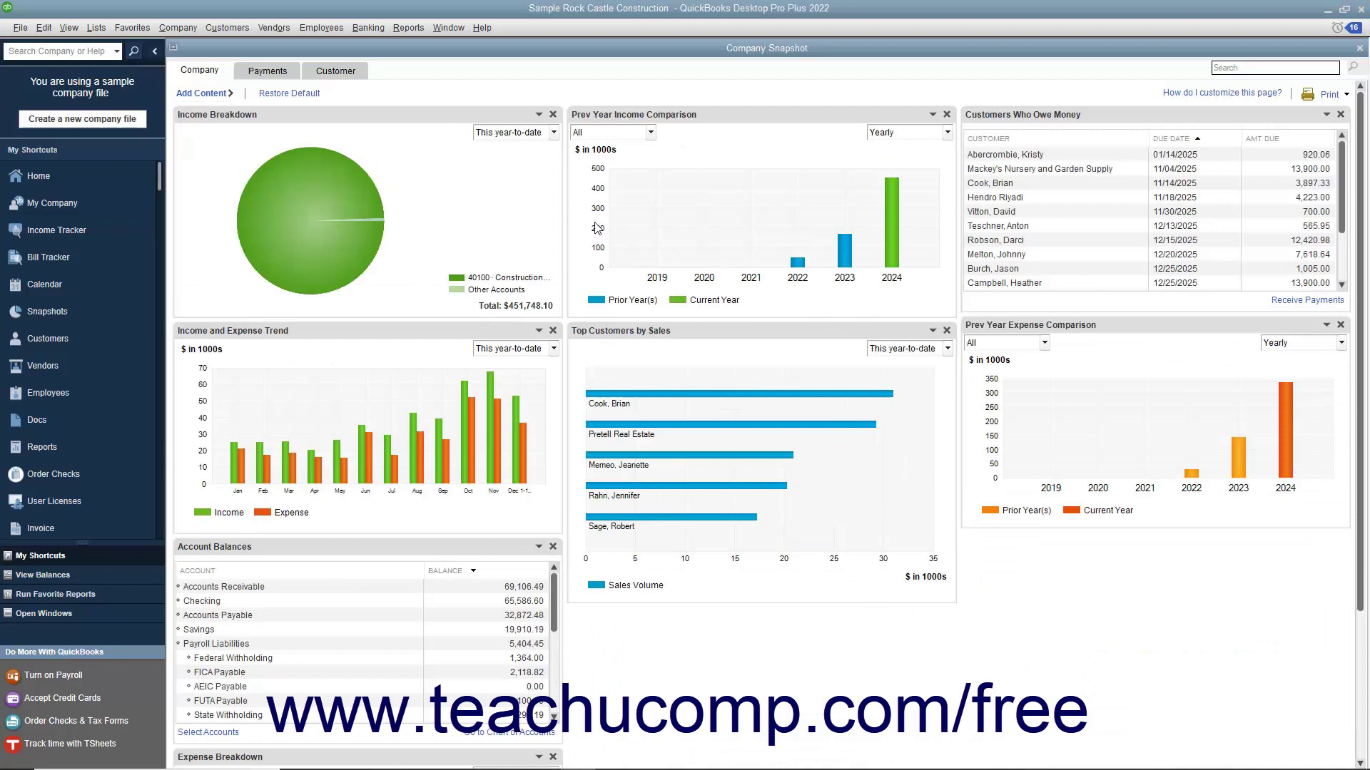
# Drag the Income Breakdown panel to the middle column, directly above Top Customers by Sales.
pyautogui.moveTo(308, 112); pyautogui.dragTo(979, 146)
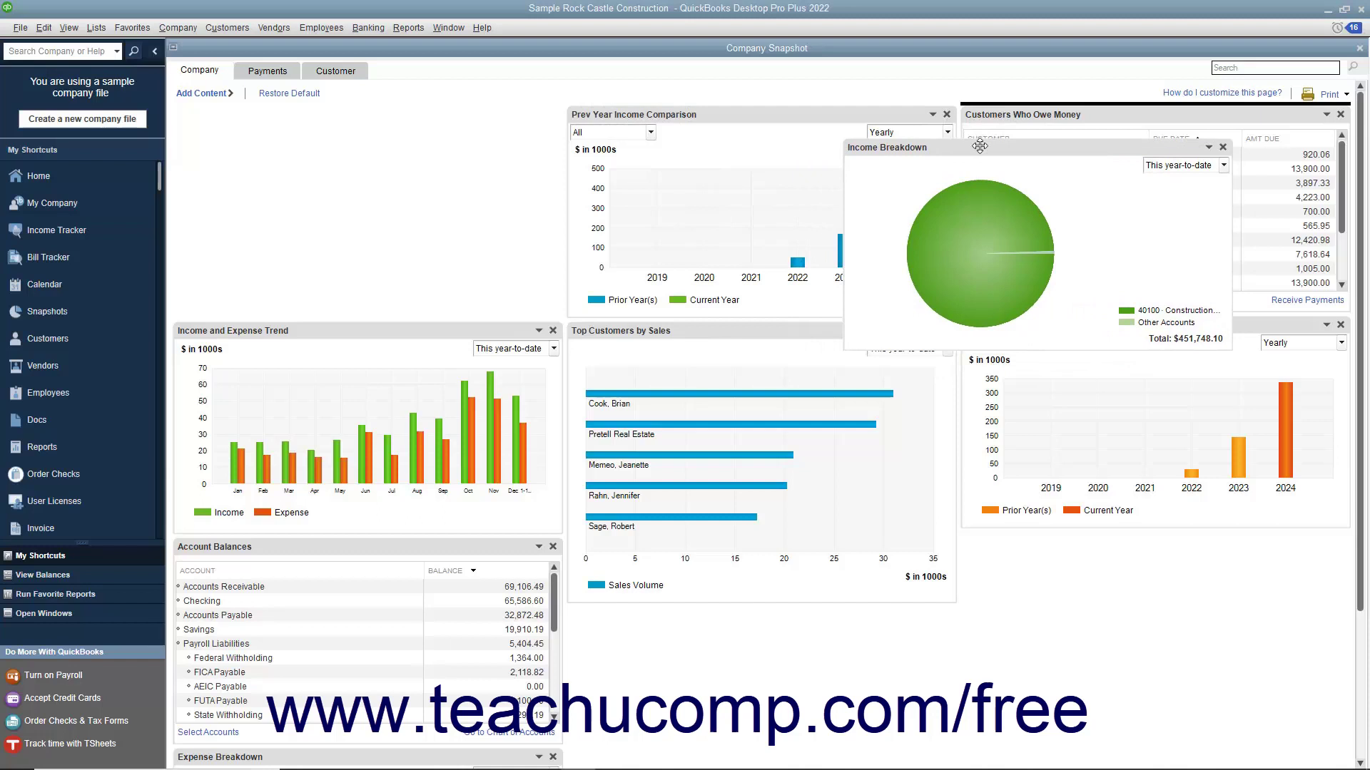
pyautogui.moveTo(980, 147); pyautogui.dragTo(765, 328)
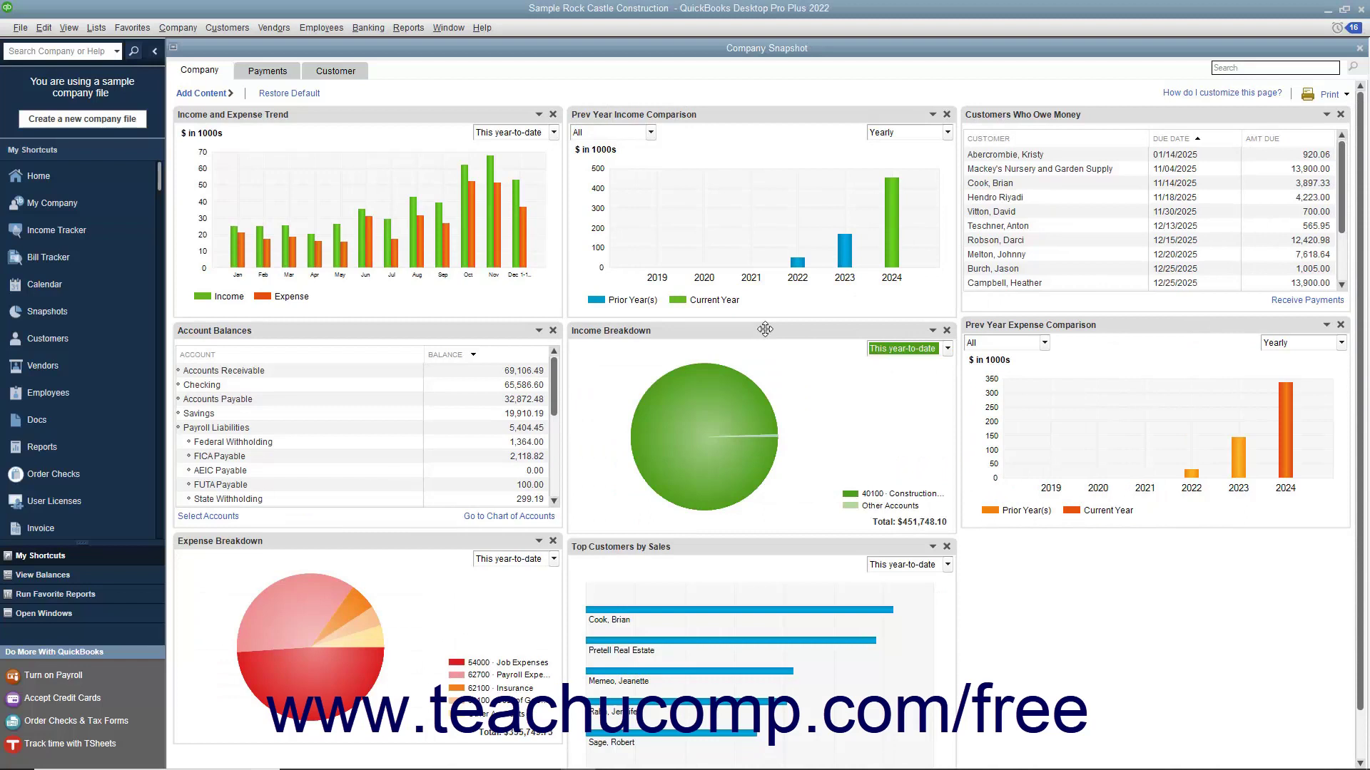
# Remove the Income Breakdown panel, then restore the snapshot's default layout.
pyautogui.click(947, 330)
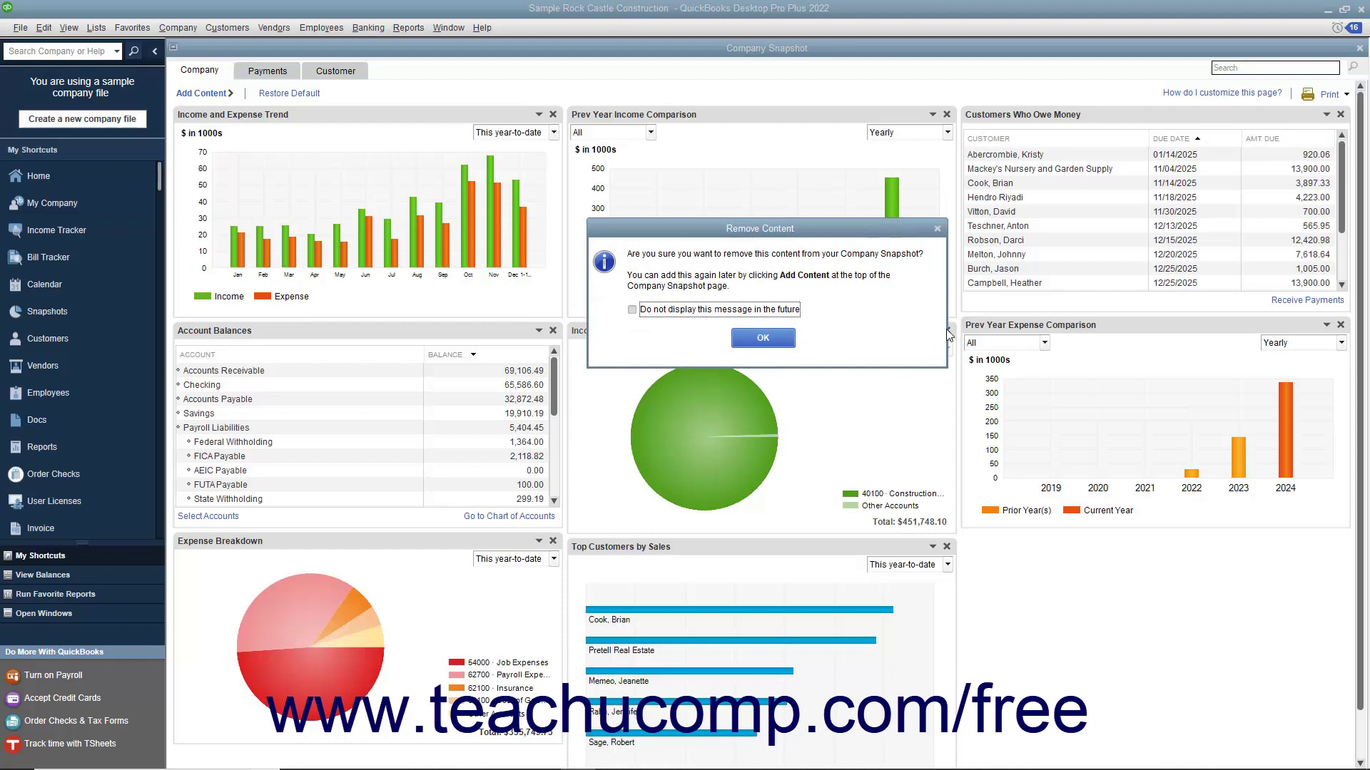
pyautogui.click(762, 338)
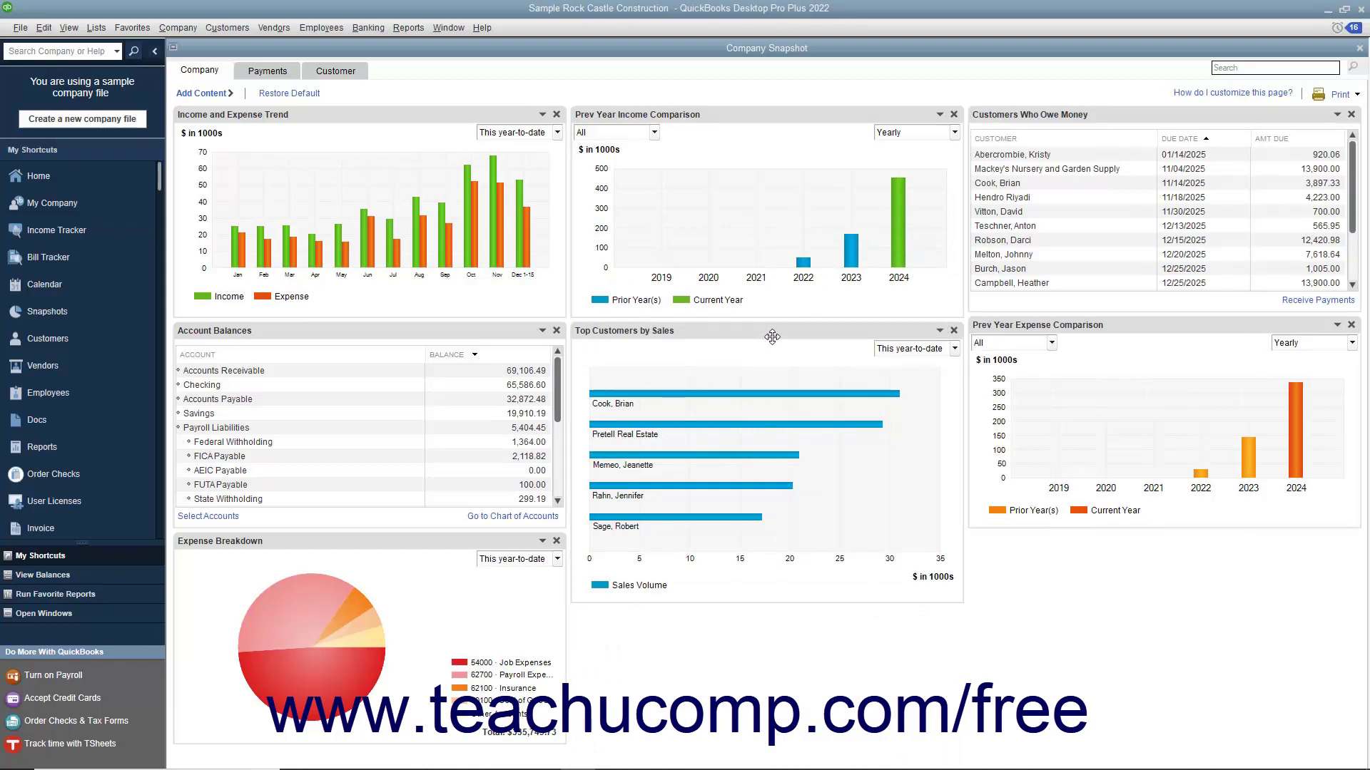
pyautogui.click(309, 99)
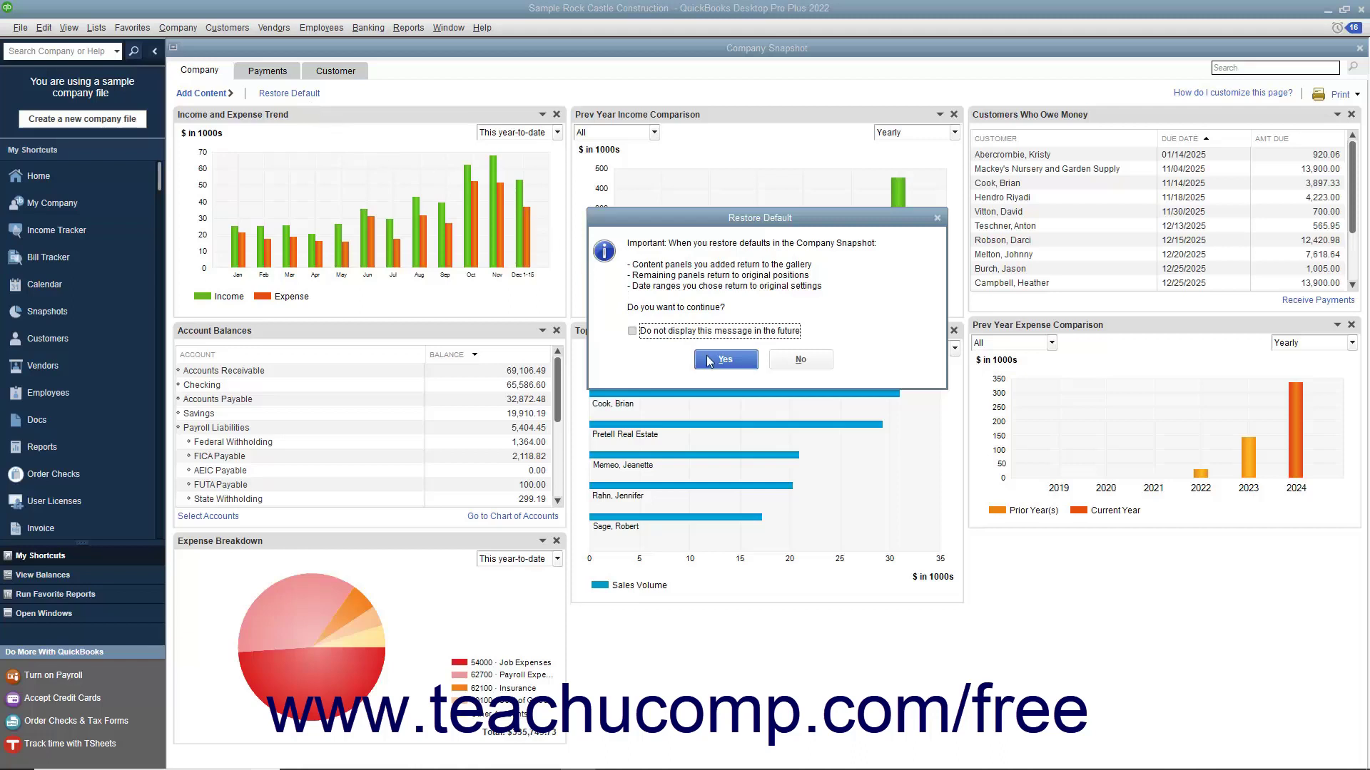
pyautogui.click(790, 362)
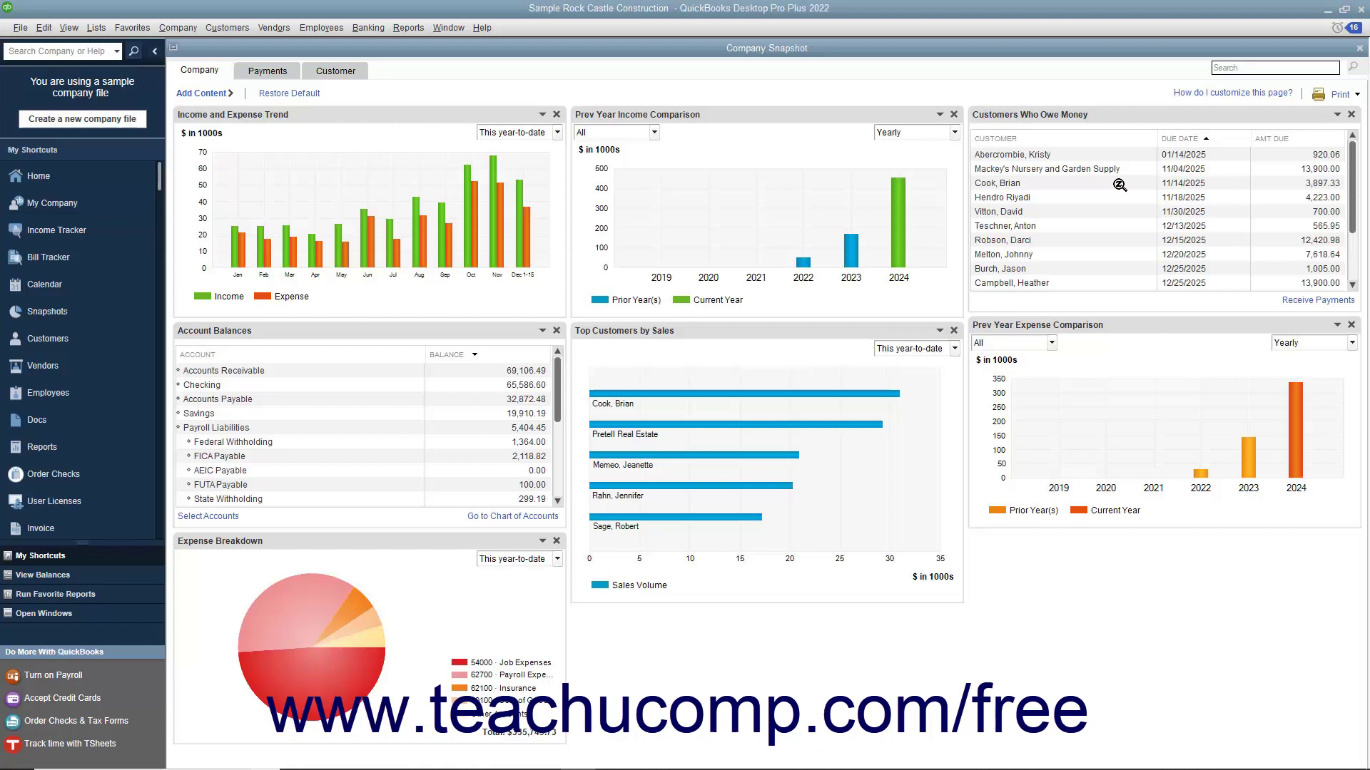
pyautogui.click(1358, 96)
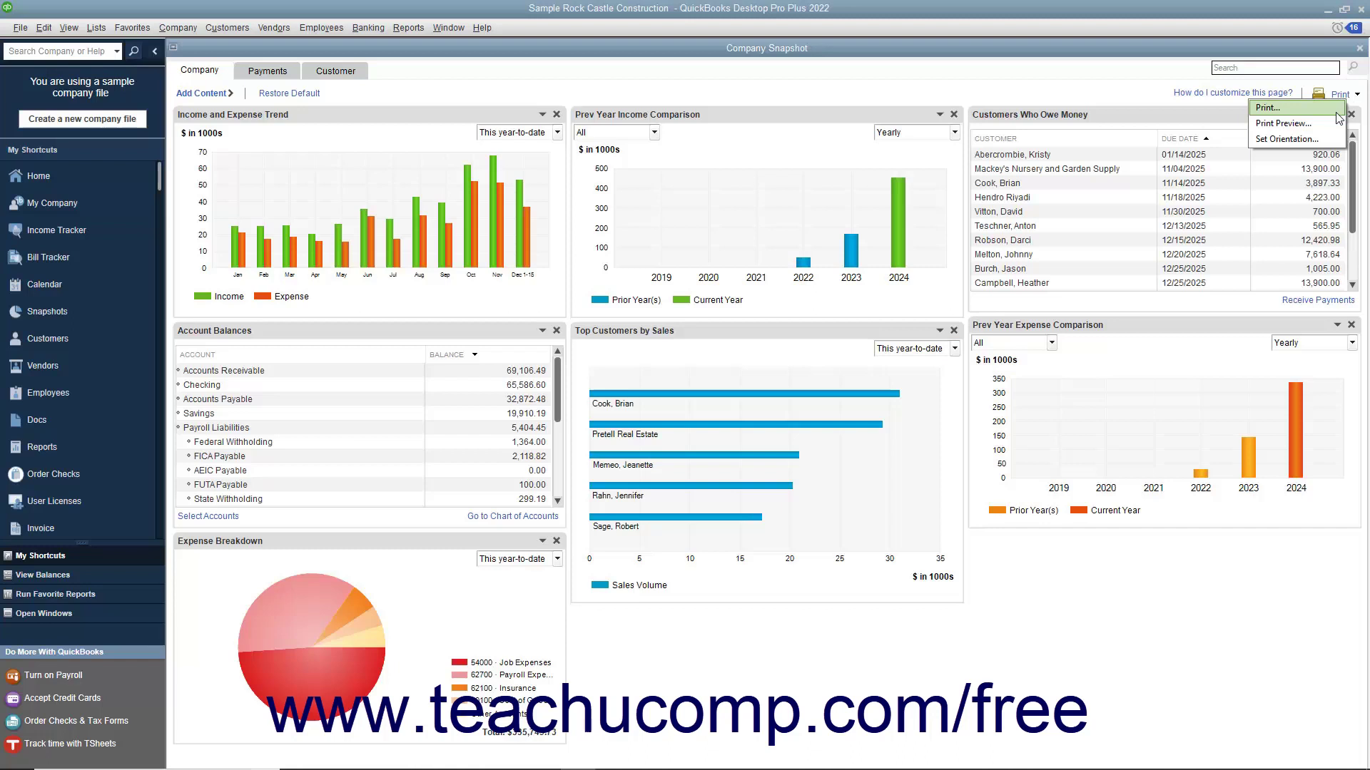
pyautogui.click(1336, 113)
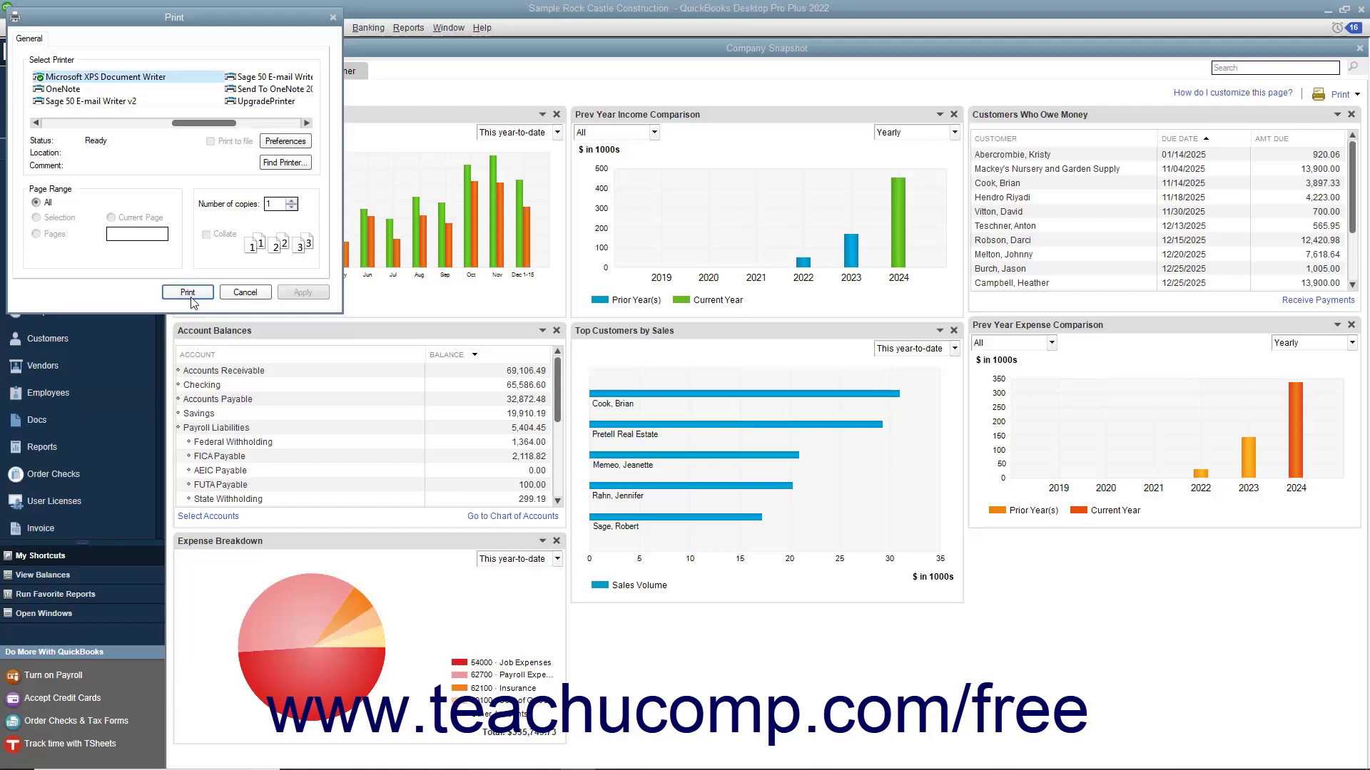
pyautogui.click(235, 296)
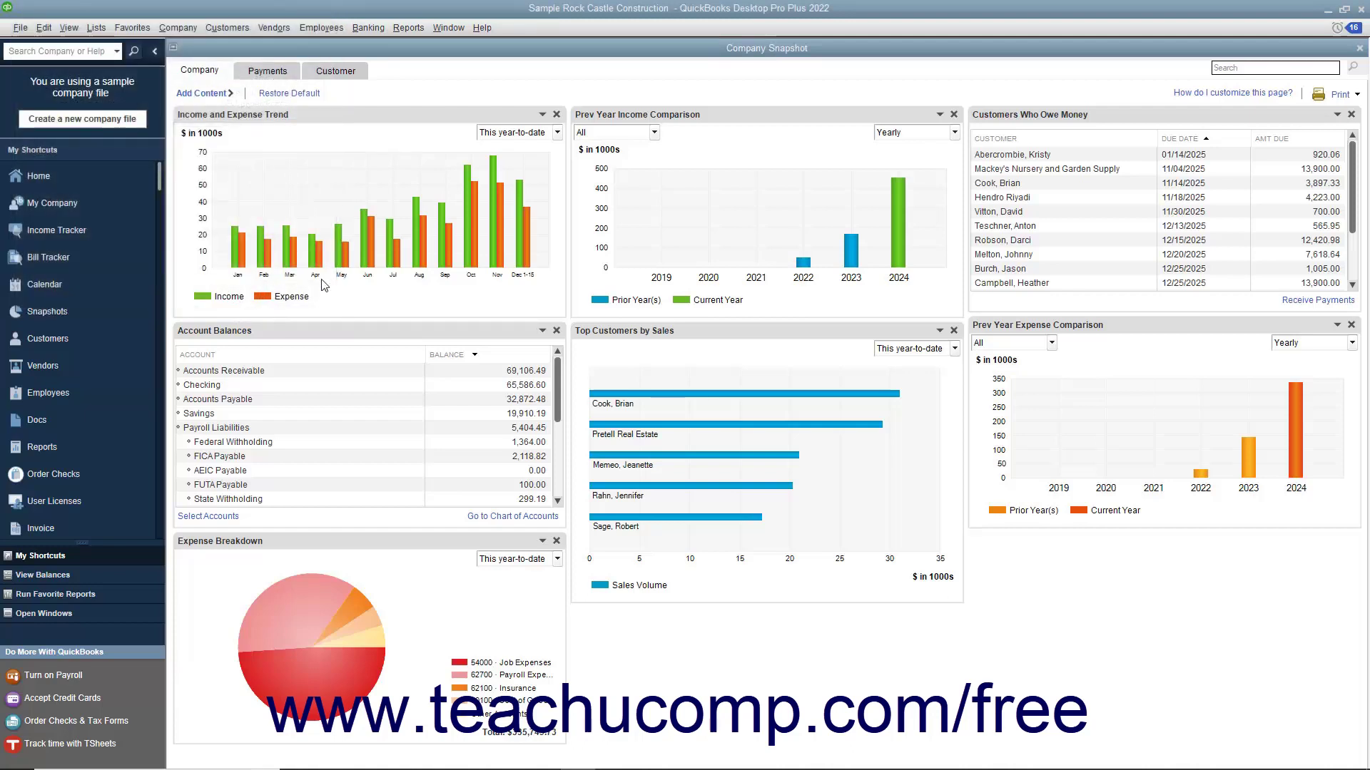
pyautogui.click(1356, 96)
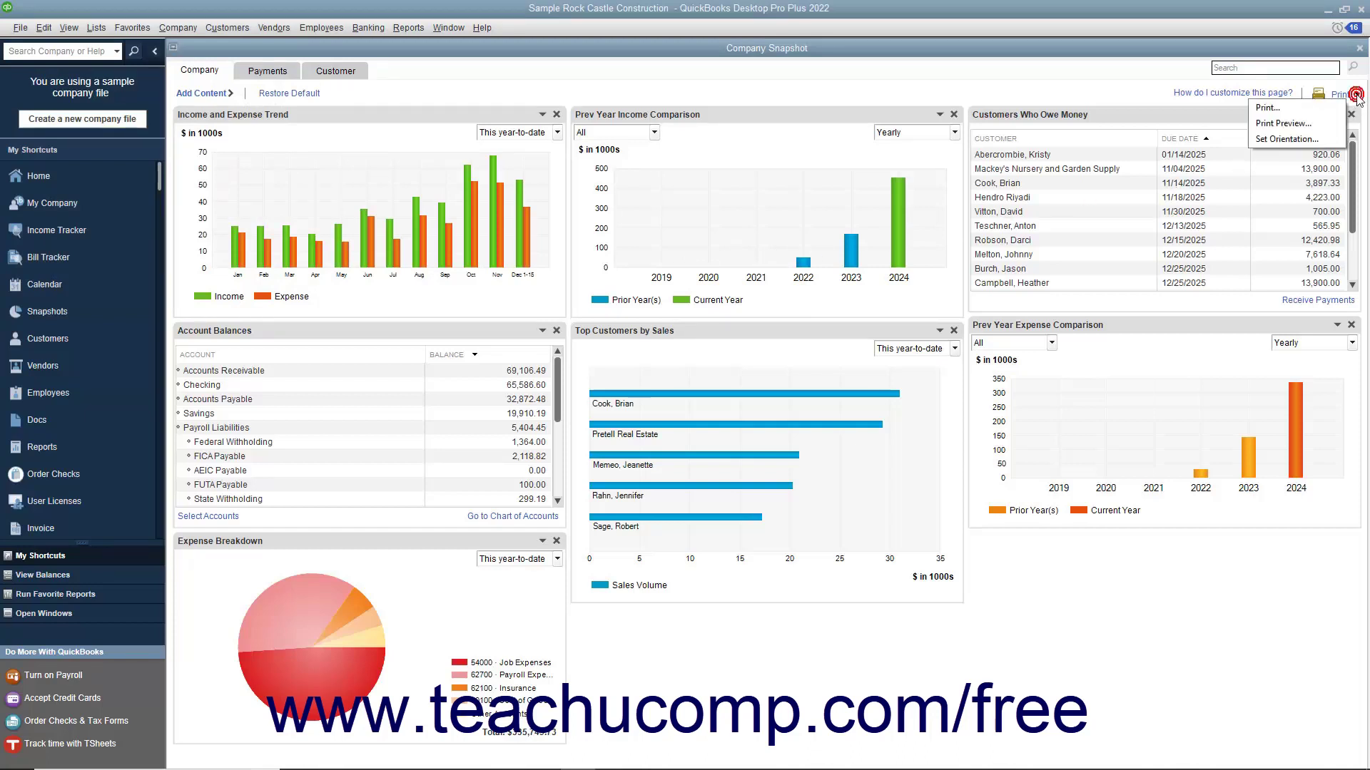
pyautogui.click(1321, 123)
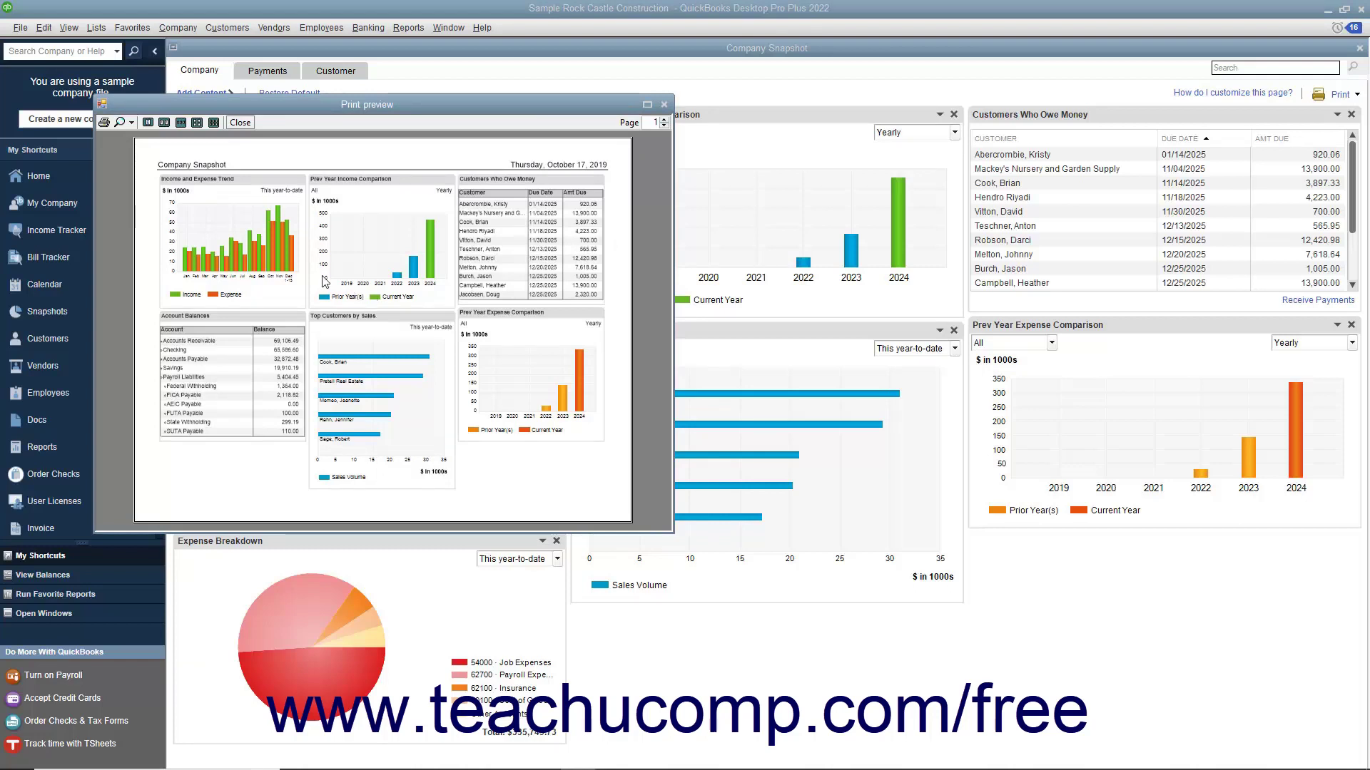
pyautogui.click(664, 124)
pyautogui.click(665, 120)
pyautogui.click(236, 124)
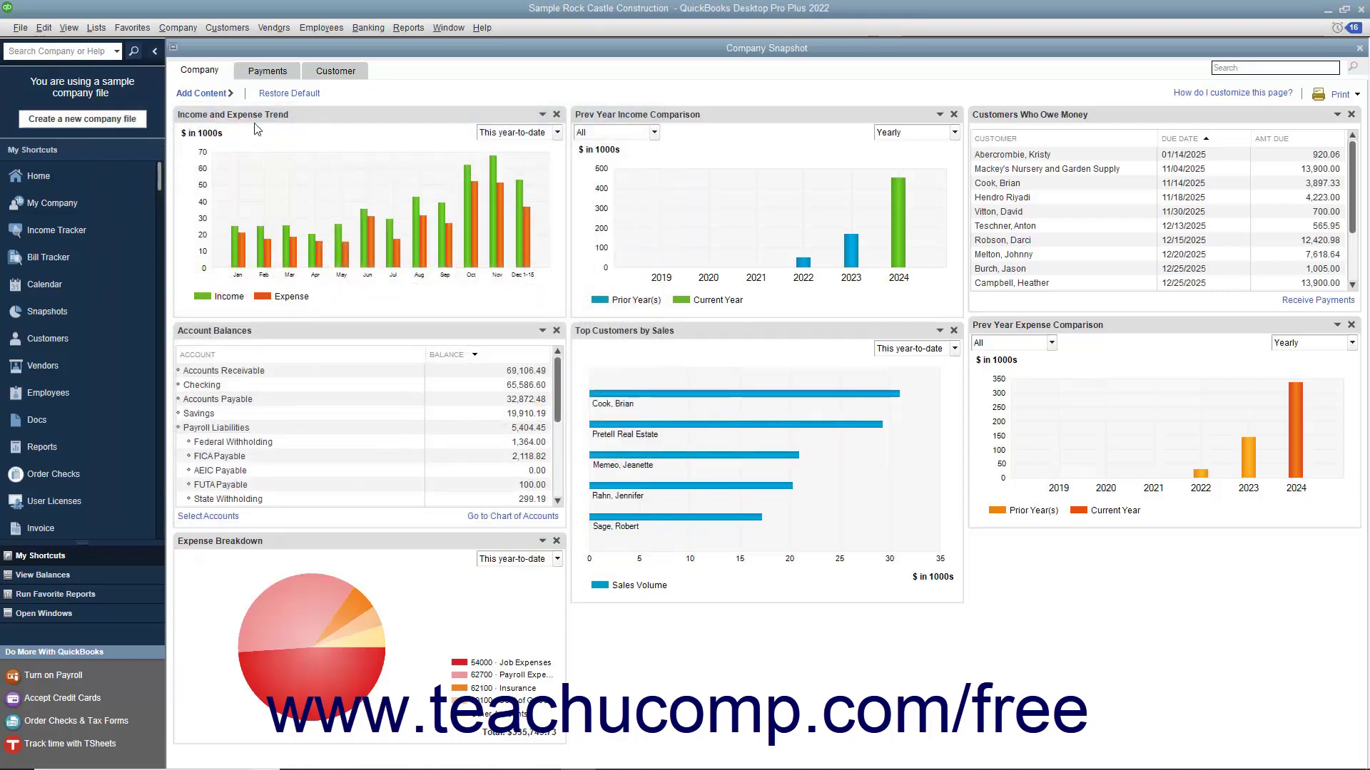
# Set the snapshot's print orientation to Landscape, then close the Company Snapshot window.
pyautogui.click(1355, 96)
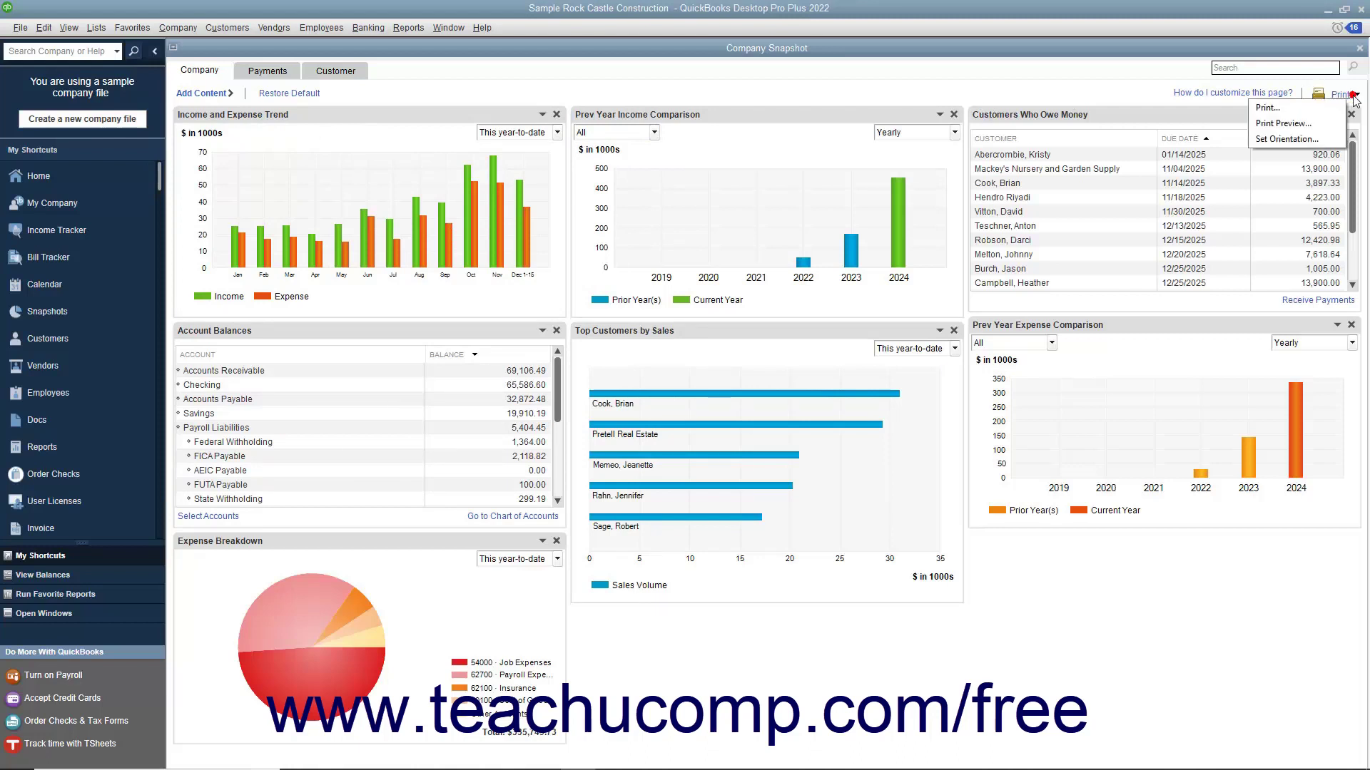
pyautogui.click(1318, 139)
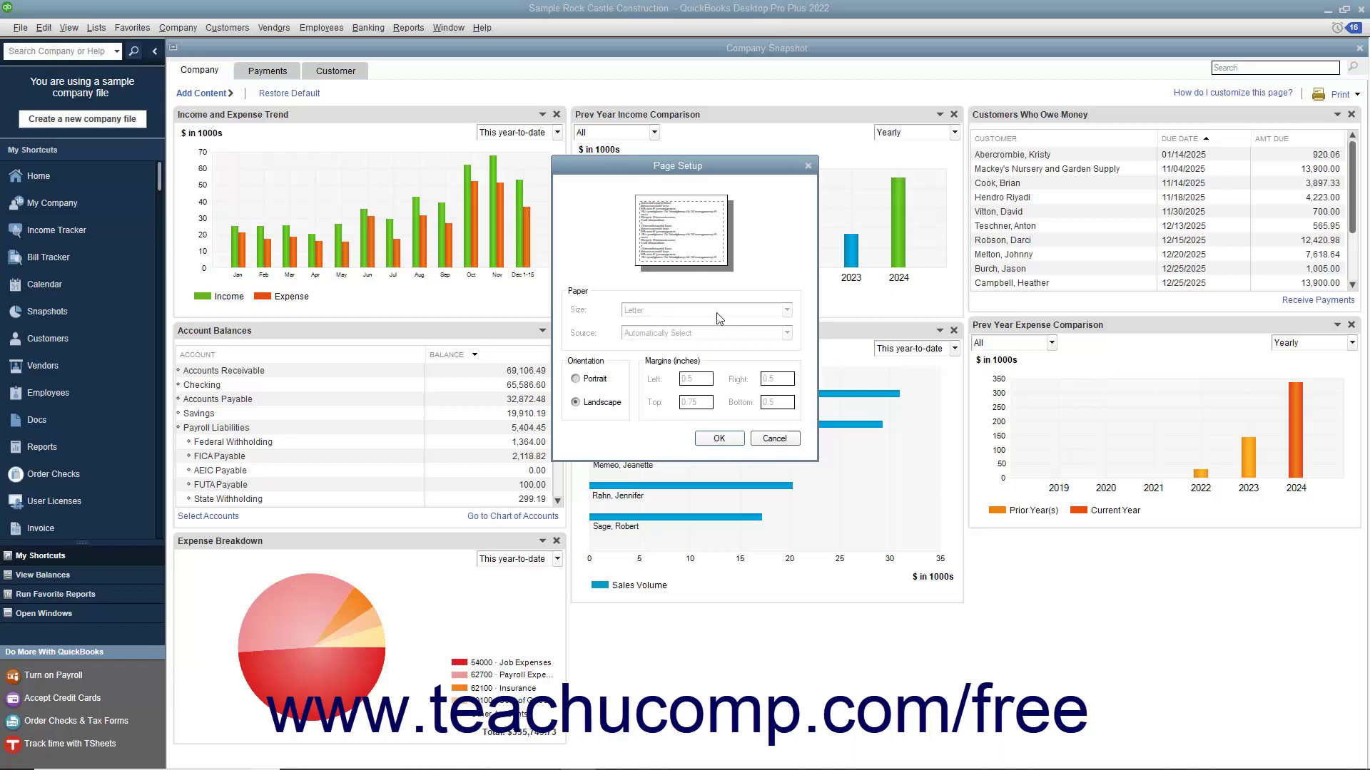
pyautogui.click(719, 438)
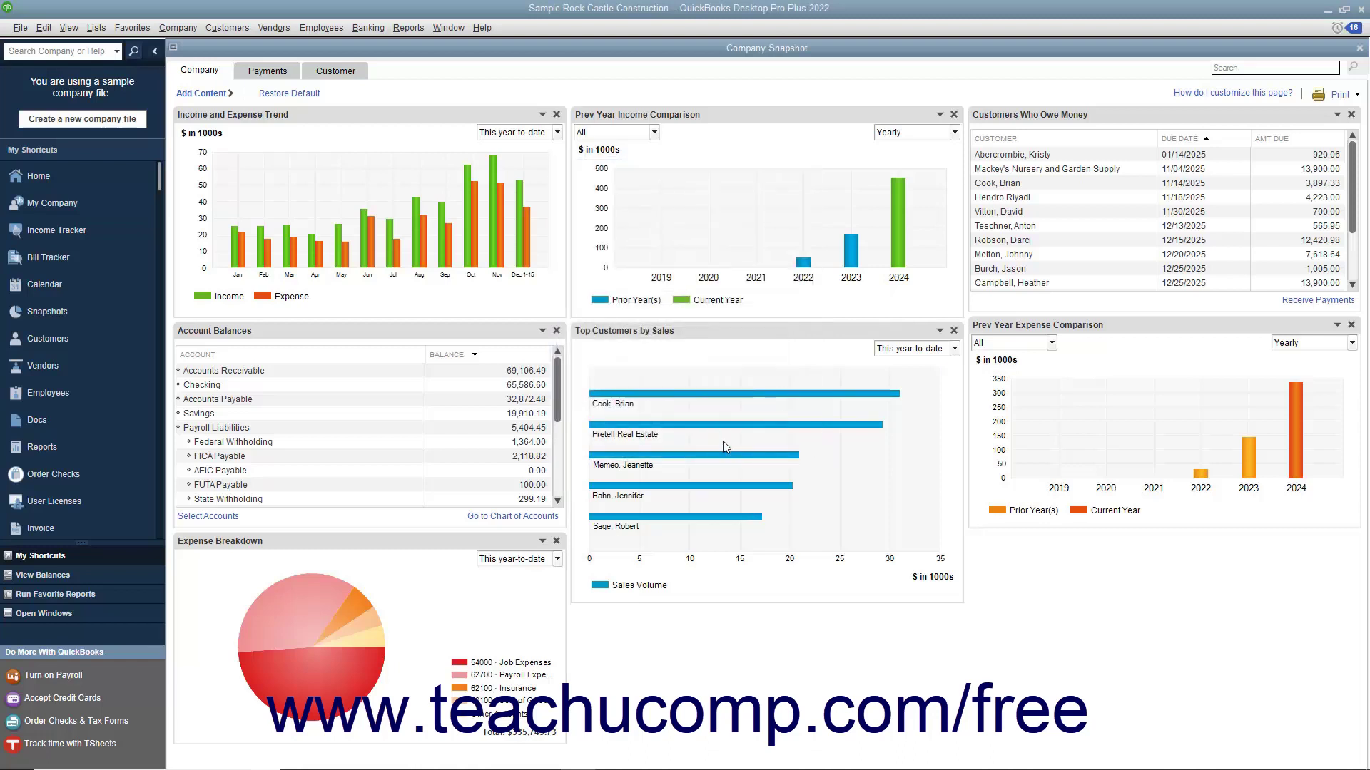
pyautogui.click(1359, 48)
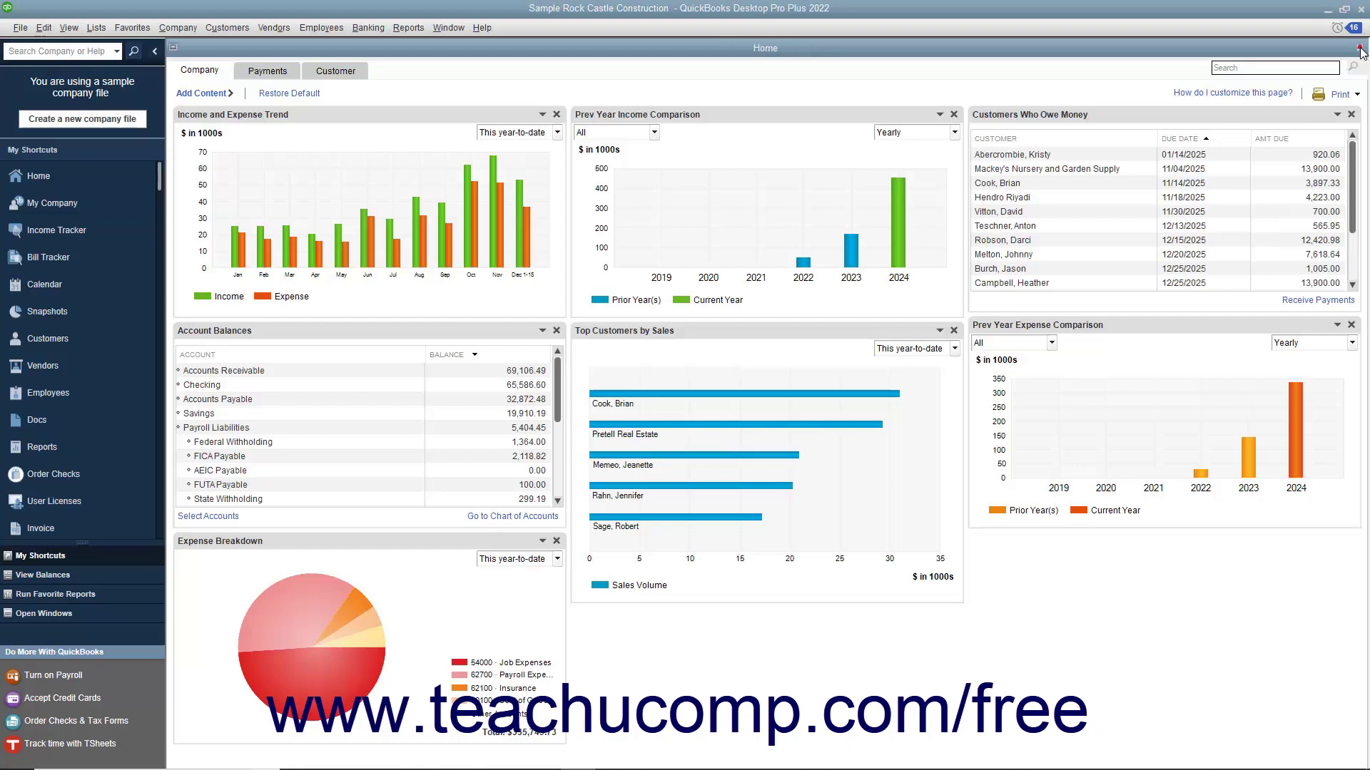